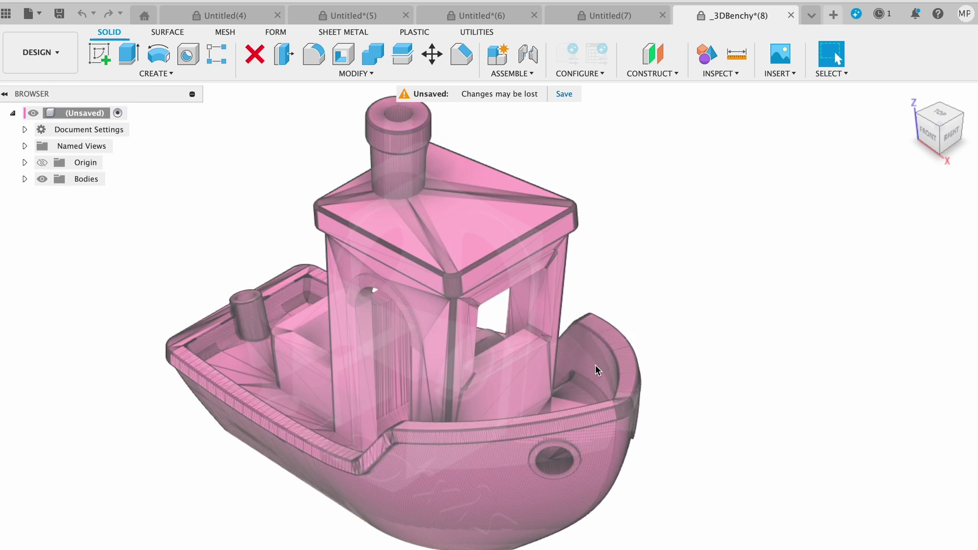
Step: Orbit, zoom and pan into the Benchy's stern pocket until the hull wall's mesh triangles are visible
middle_click_drag(814, 371, 650, 349, "shift")
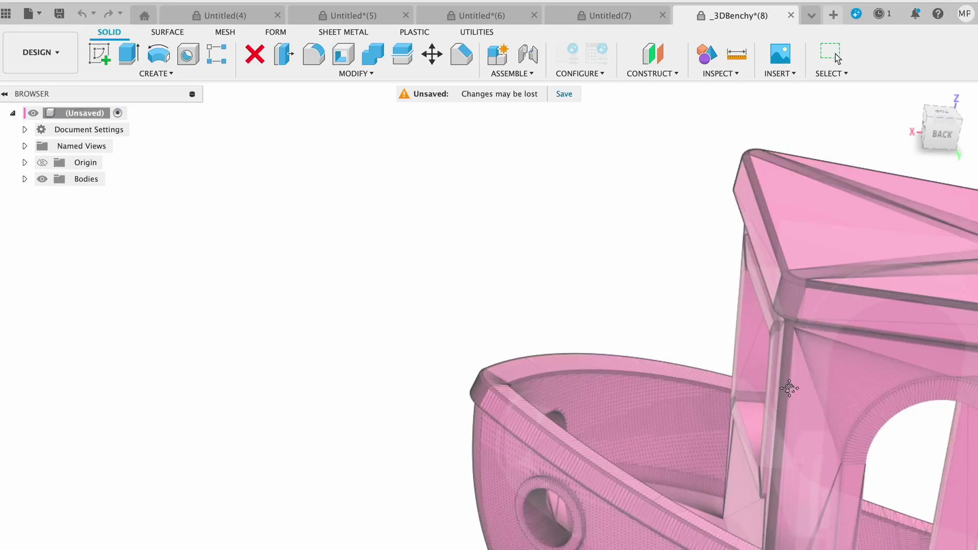
scroll(526, 430, "down", 3)
middle_click_drag(504, 423, 526, 430, "shift")
scroll(526, 429, "up", 3)
scroll(768, 530, "down", 2)
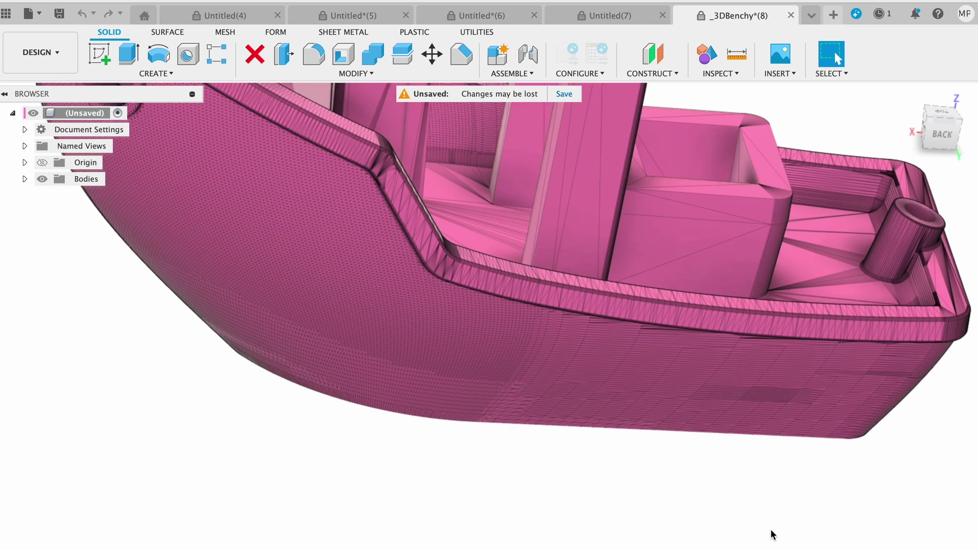
middle_click_drag(813, 271, 669, 319, "shift")
scroll(721, 311, "up", 3)
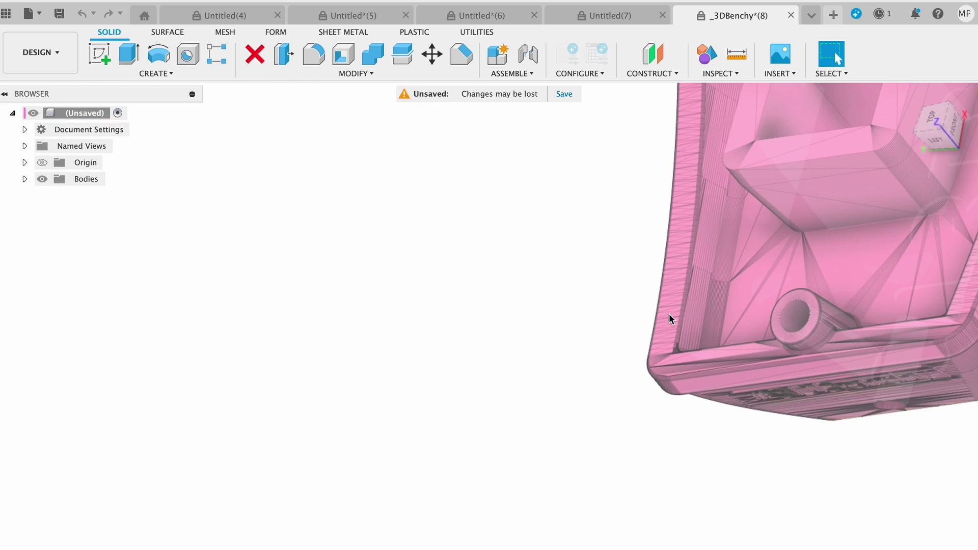
middle_click_drag(798, 317, 586, 420)
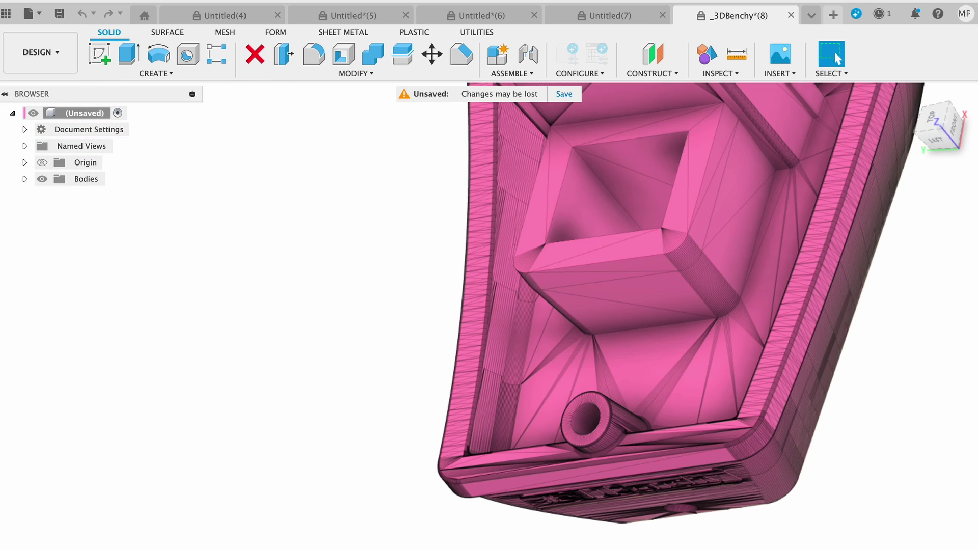
scroll(828, 390, "up", 5)
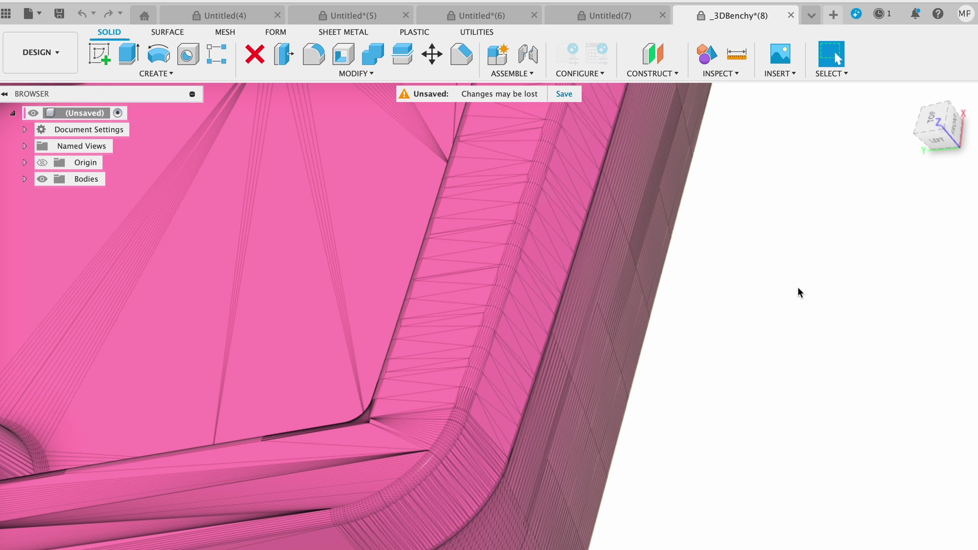
middle_click_drag(798, 292, 764, 484)
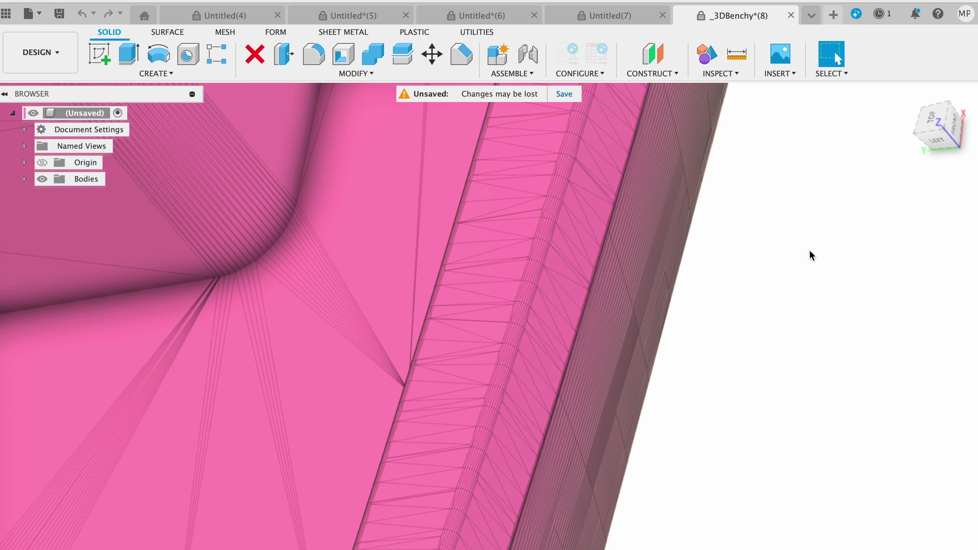
middle_click_drag(810, 255, 746, 500)
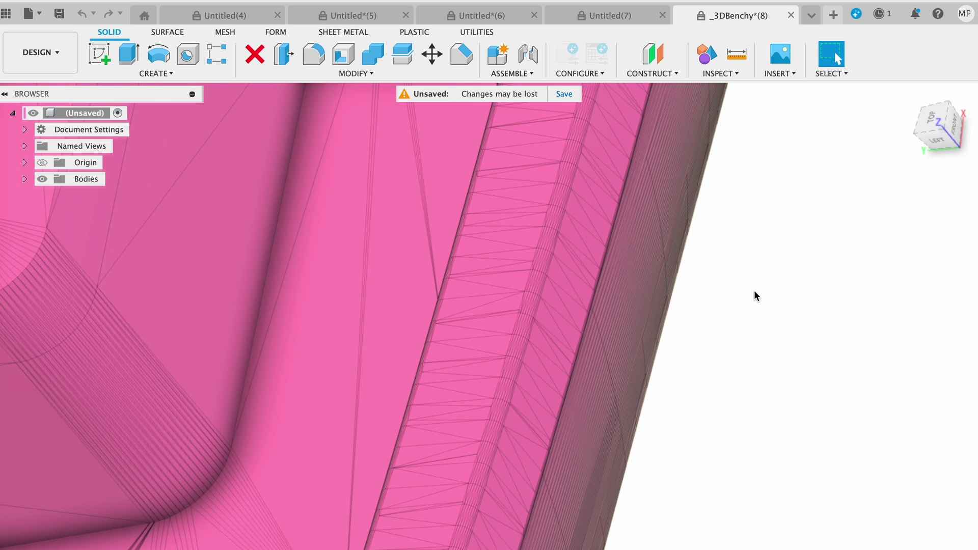
middle_click_drag(757, 295, 790, 547)
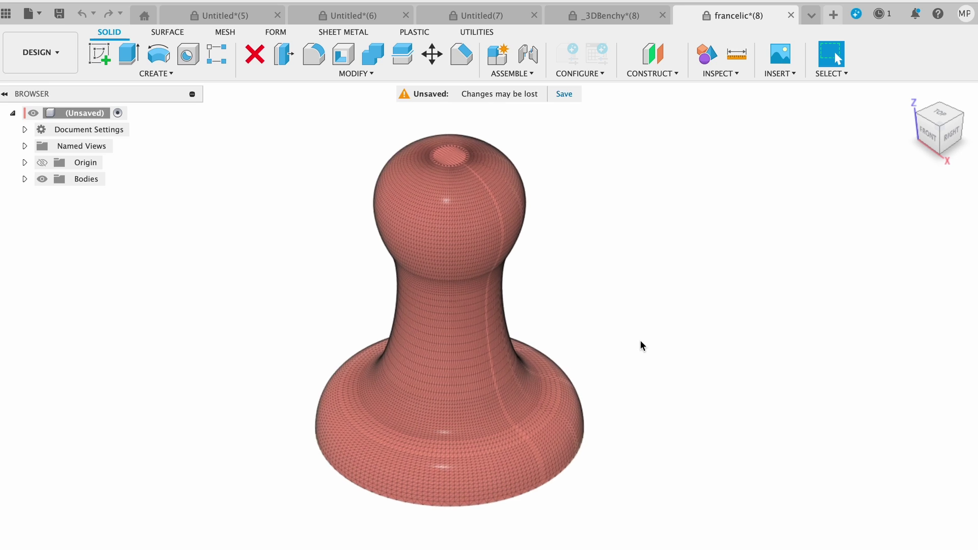
Step: Zoom and tilt onto the pawn's neck, clear the selection, then zoom into the holder's curved end
scroll(560, 326, "up", 3)
scroll(144, 282, "up", 5)
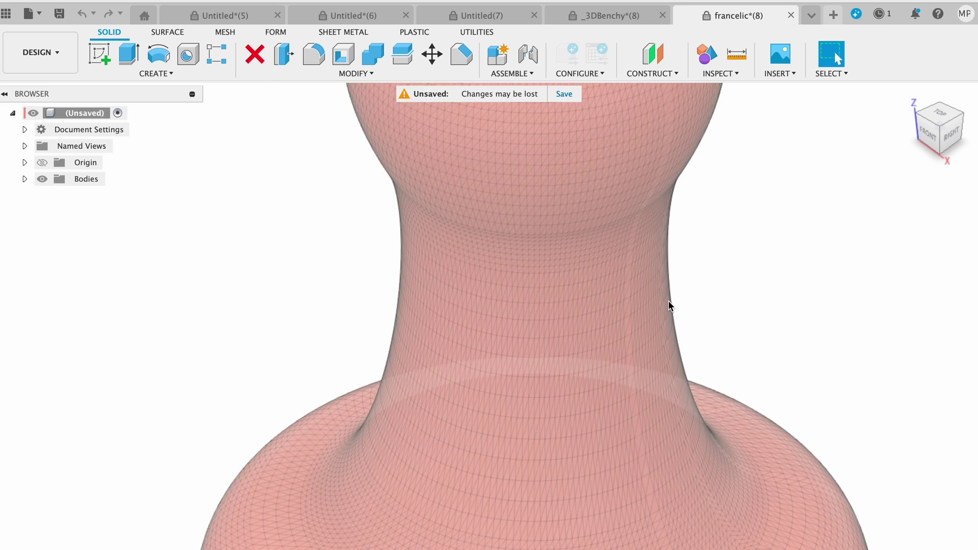
scroll(670, 304, "up", 5)
middle_click_drag(637, 323, 471, 284, "shift")
key("Escape")
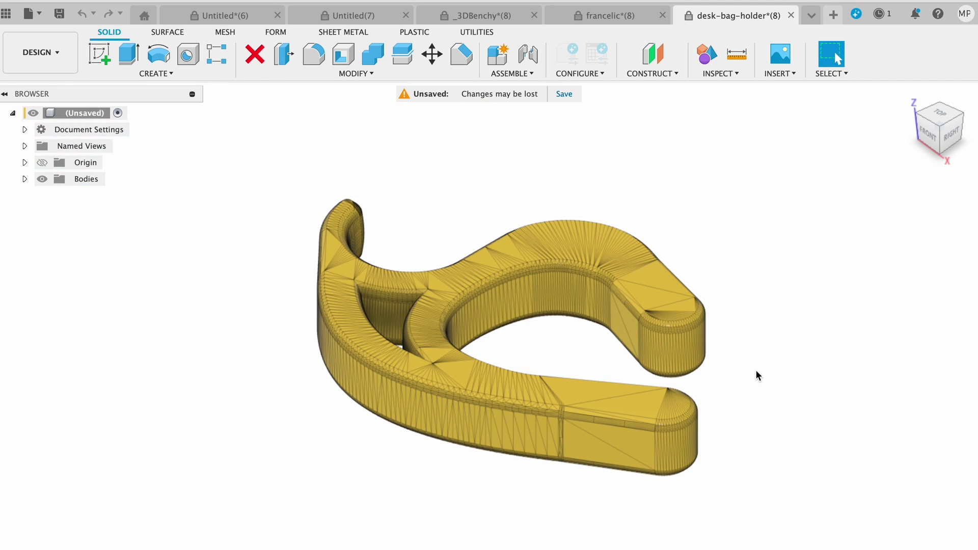
scroll(785, 316, "up", 5)
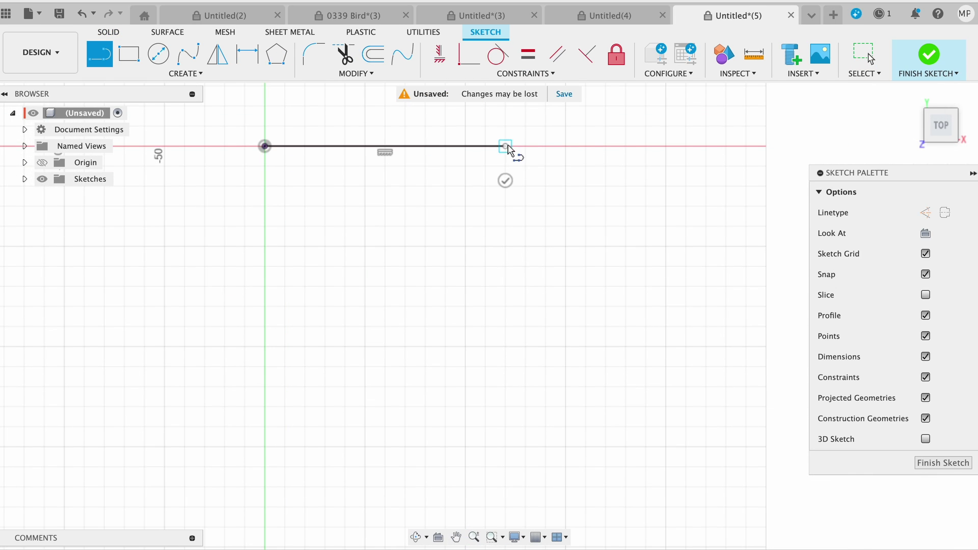
Step: Draw the wavy profile from lines and tangent arcs, closing it at the top point
left_click_drag(506, 147, 507, 225)
left_click_drag(364, 226, 436, 294)
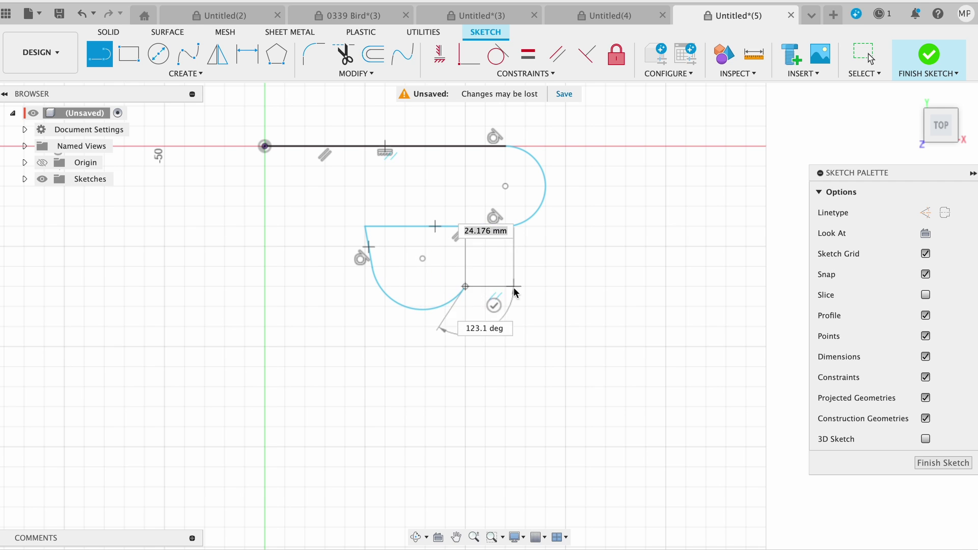
left_click_drag(493, 342, 495, 338)
left_click_drag(495, 339, 463, 454)
scroll(460, 428, "down", 2)
left_click(449, 337)
left_click(488, 448)
scroll(491, 480, "down", 2)
left_click_drag(502, 397, 364, 379)
scroll(364, 380, "down", 1)
left_click(368, 115)
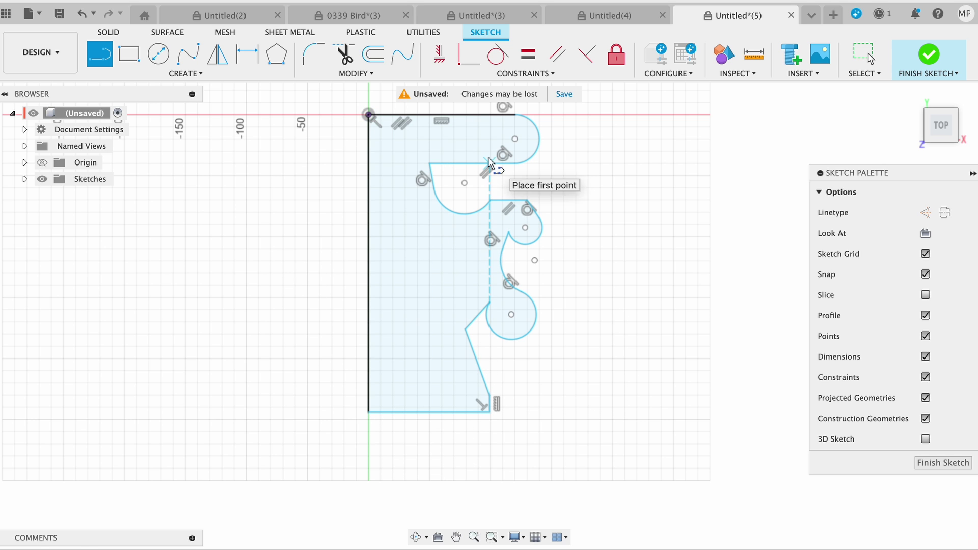
Step: Finish the sketch and revolve the profile 360° about the vertical line into a red solid
left_click(927, 55)
left_click(158, 54)
left_click(368, 240)
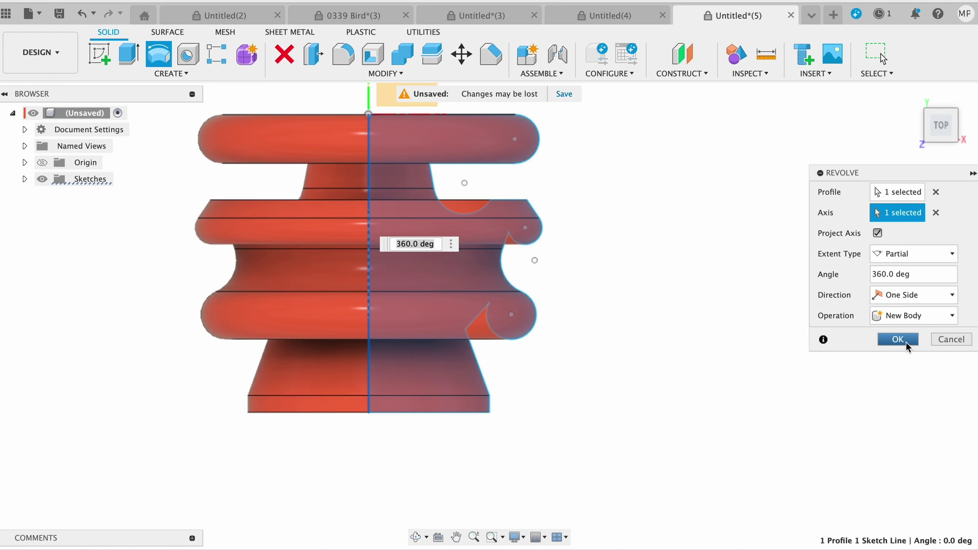
left_click(897, 338)
mouse_move(662, 275)
middle_mouse_down("shift")
mouse_move(604, 252)
mouse_move(655, 271)
middle_mouse_up("shift")
Step: Sketch a 200 mm circle centred on the top face and extrude it down as a cut
left_click(99, 53)
left_click(334, 220)
key("c")
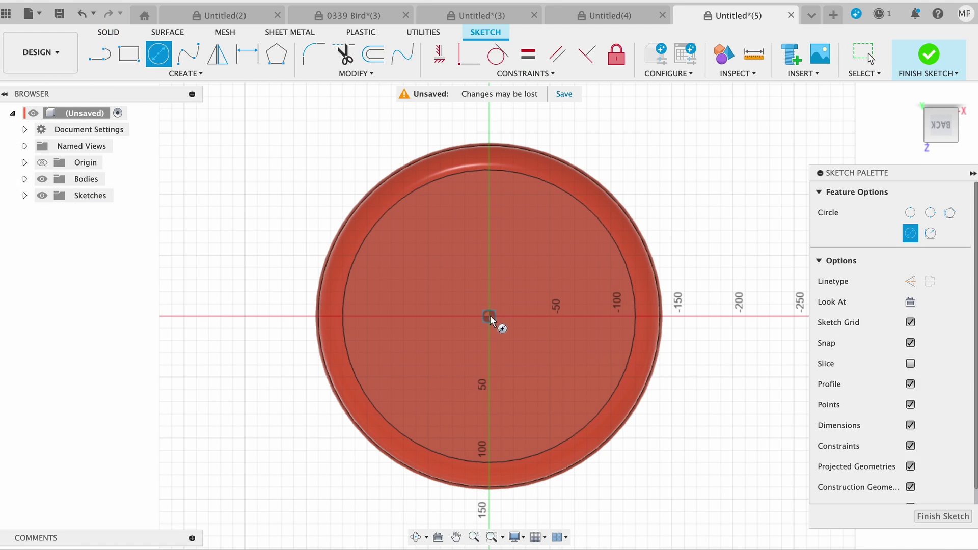
left_click(489, 316)
left_click(586, 391)
left_click(928, 55)
key("e")
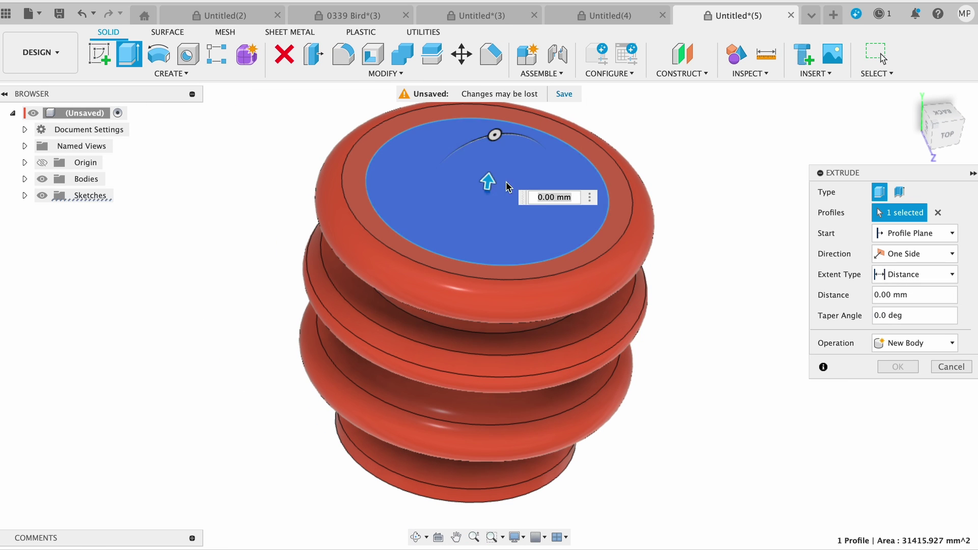
mouse_move(490, 178)
left_mouse_down()
mouse_move(466, 273)
mouse_move(463, 365)
left_mouse_up()
key("Return")
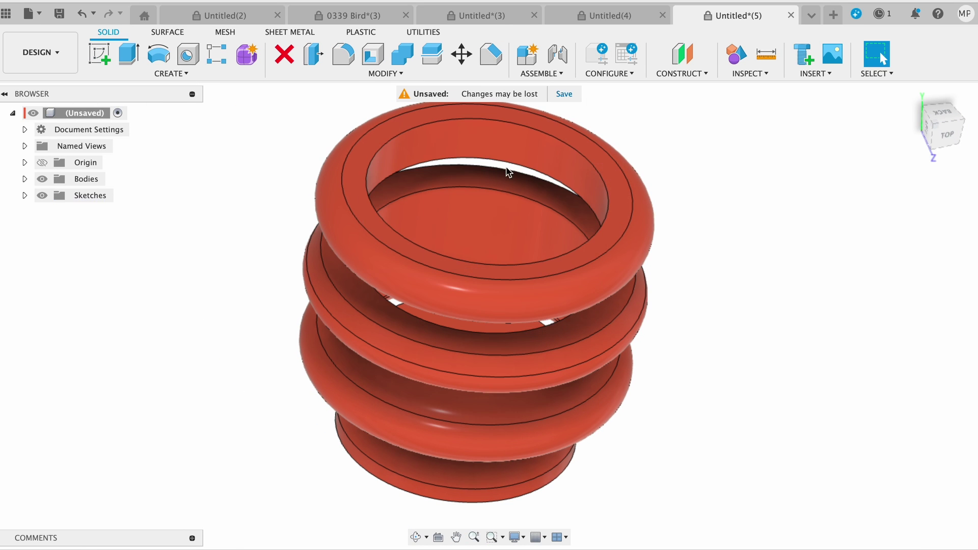
Step: Fillet the inner top edge of the cut by about 10 mm
key("f")
left_click(429, 122)
left_click_drag(578, 167, 578, 164)
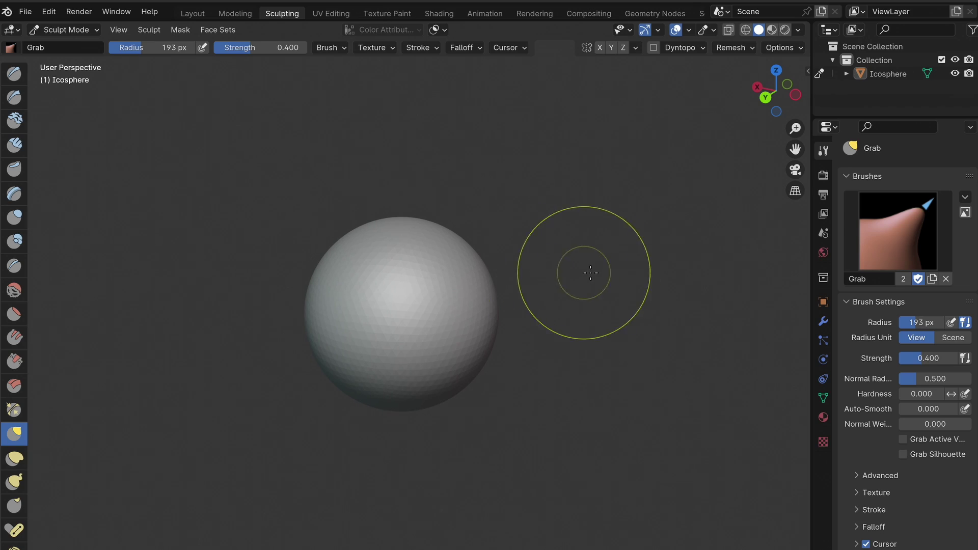
Step: With X-axis symmetry on, pull the sphere's top into two mirrored ears with the Grab brush
left_click(600, 48)
mouse_move(476, 237)
left_mouse_down()
mouse_move(525, 201)
mouse_move(542, 156)
left_mouse_up()
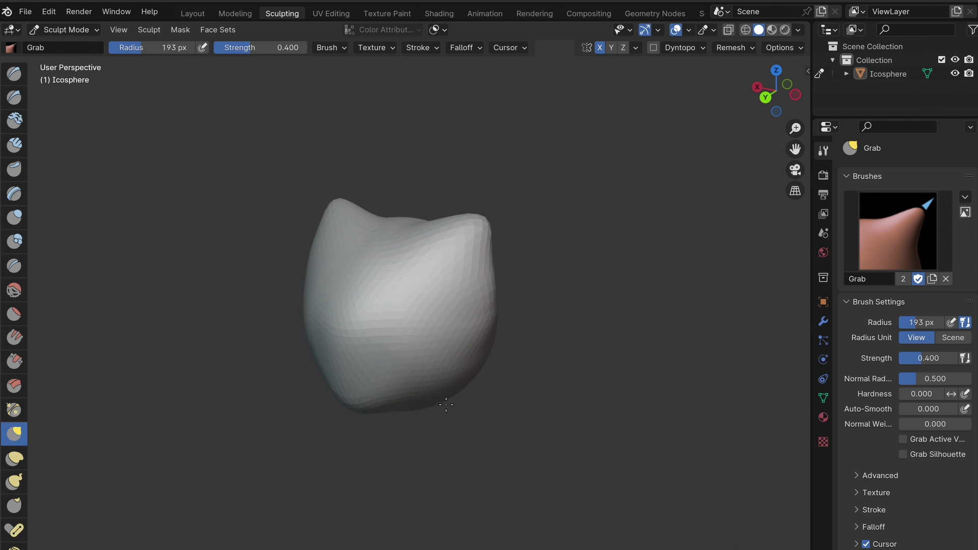
middle_click_drag(436, 360, 381, 311)
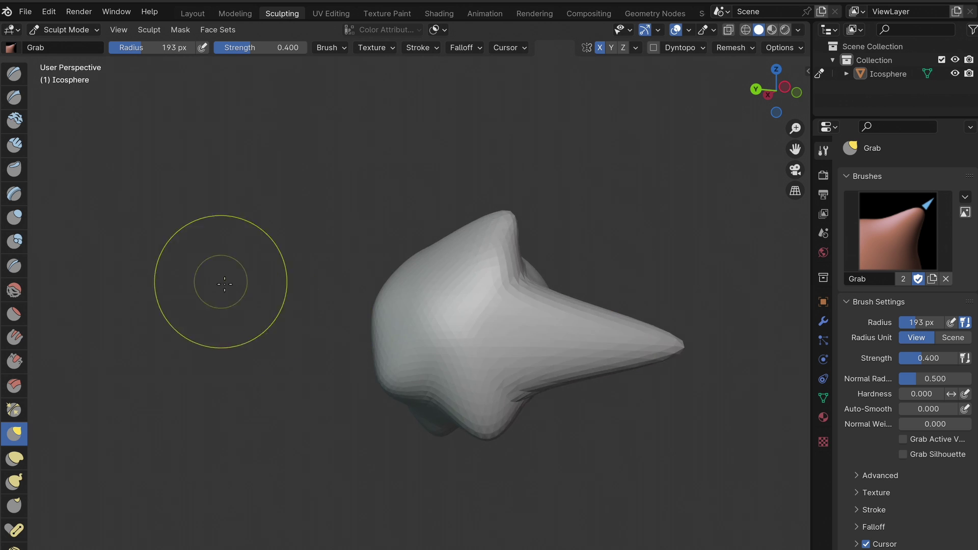
middle_click_drag(218, 281, 392, 301)
scroll(394, 303, "up", 3)
scroll(393, 305, "up", 3)
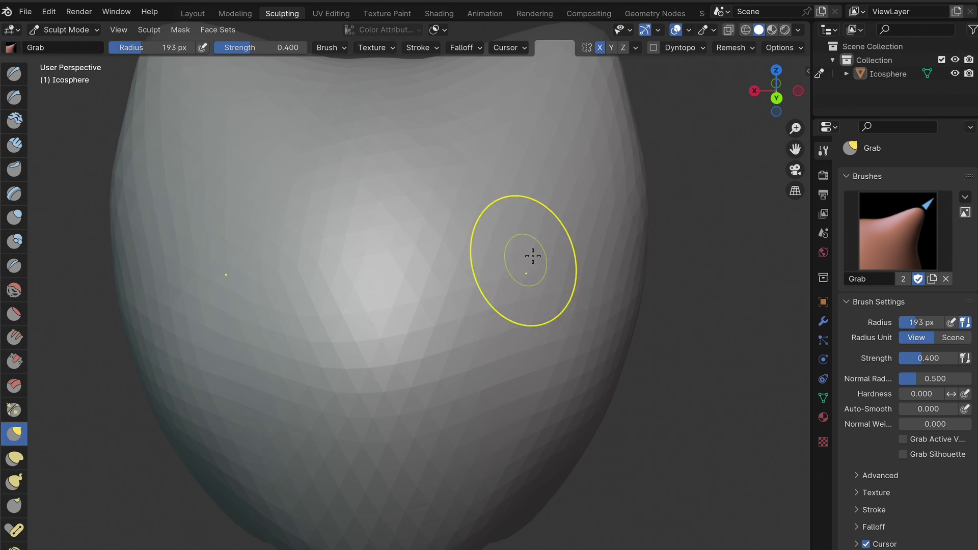
Step: Pull the lower surface down into a V-shaped dent
left_click_drag(373, 398, 381, 456)
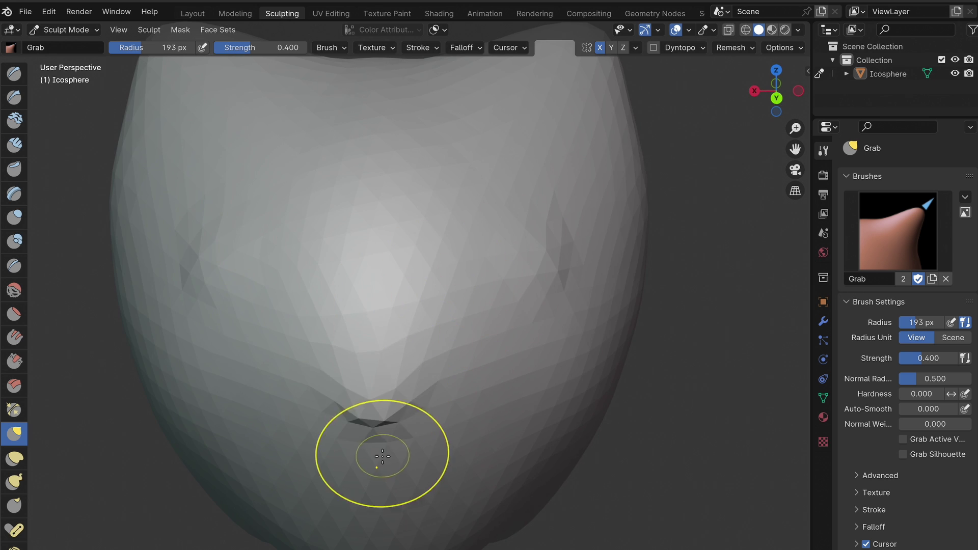
mouse_move(379, 497)
middle_mouse_down()
mouse_move(332, 419)
mouse_move(301, 446)
middle_mouse_up()
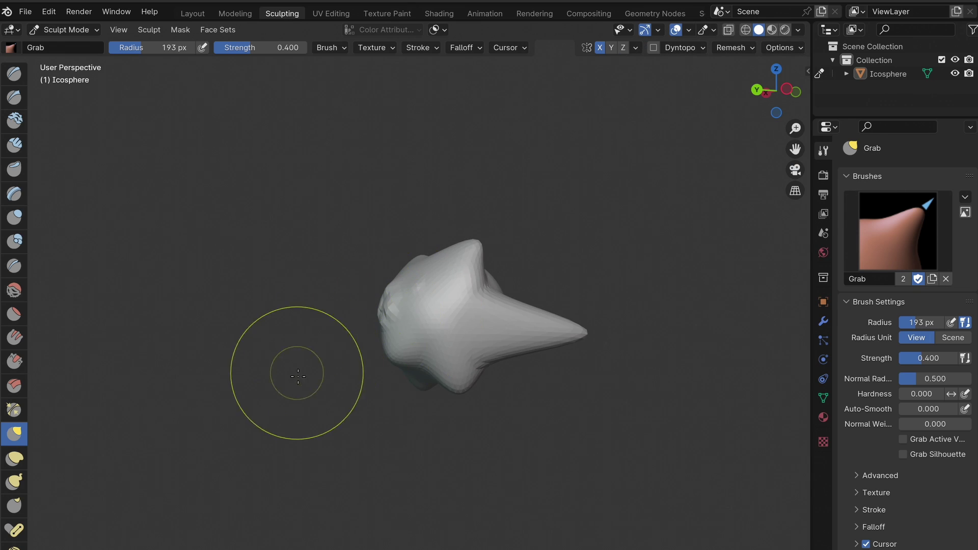
mouse_move(298, 377)
middle_mouse_down()
mouse_move(410, 419)
mouse_move(469, 400)
mouse_move(377, 301)
middle_mouse_up()
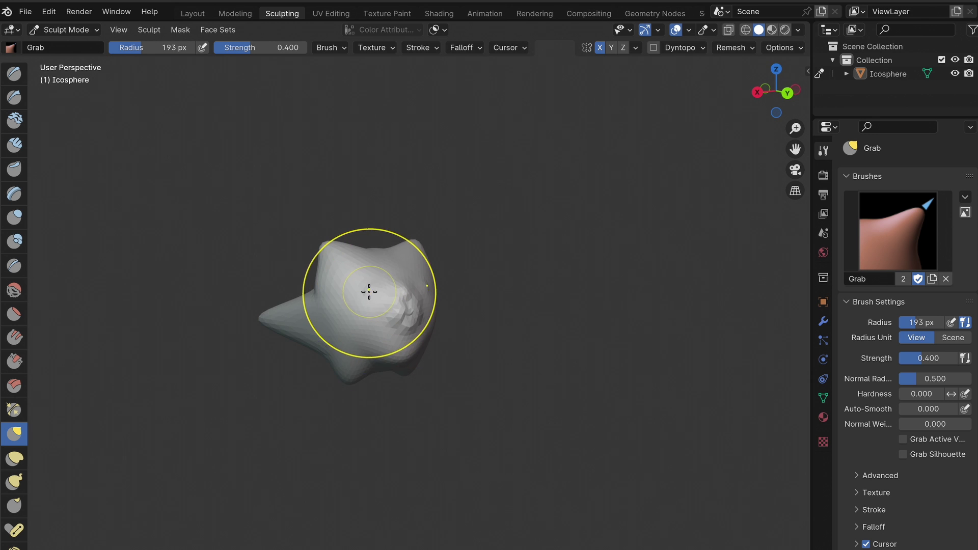
scroll(366, 290, "up", 8)
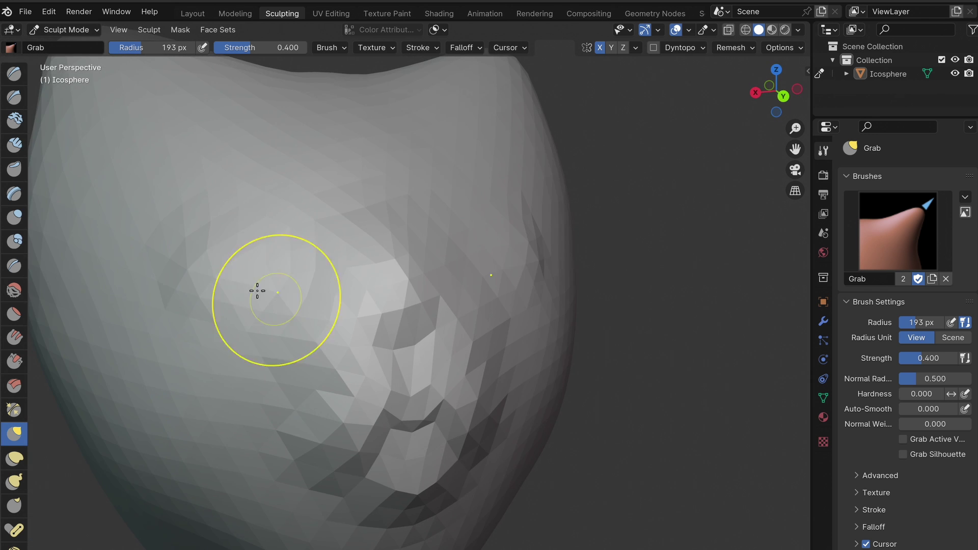
Step: Lower the Grab brush radius to 146 px and orbit to check the horns
right_click(178, 268)
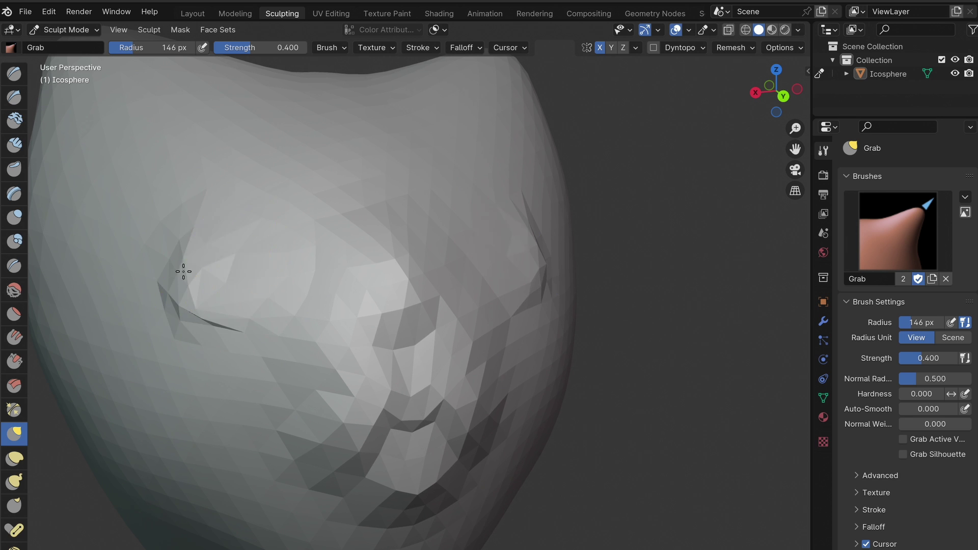
scroll(183, 271, "down", 5)
middle_click_drag(251, 301, 502, 229)
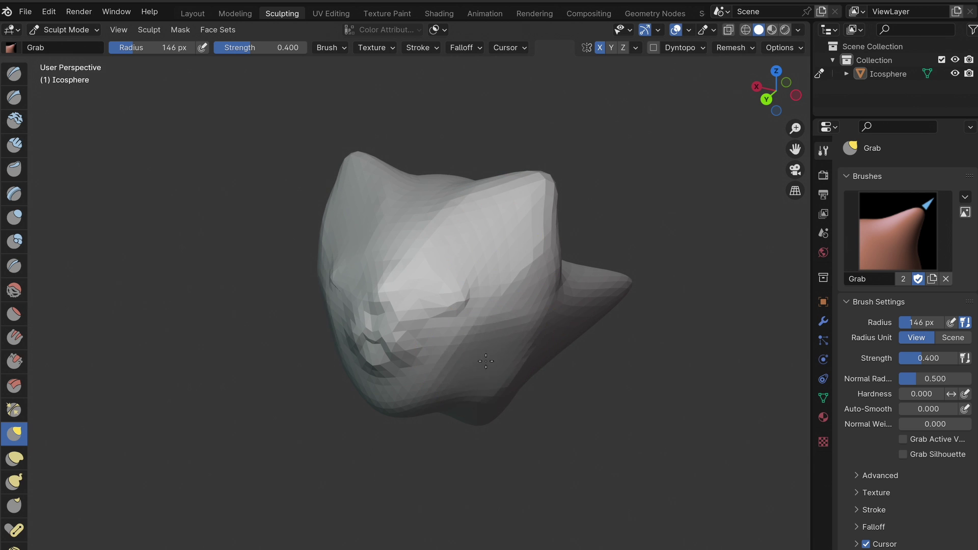
scroll(486, 361, "down", 3)
middle_click_drag(478, 367, 505, 331)
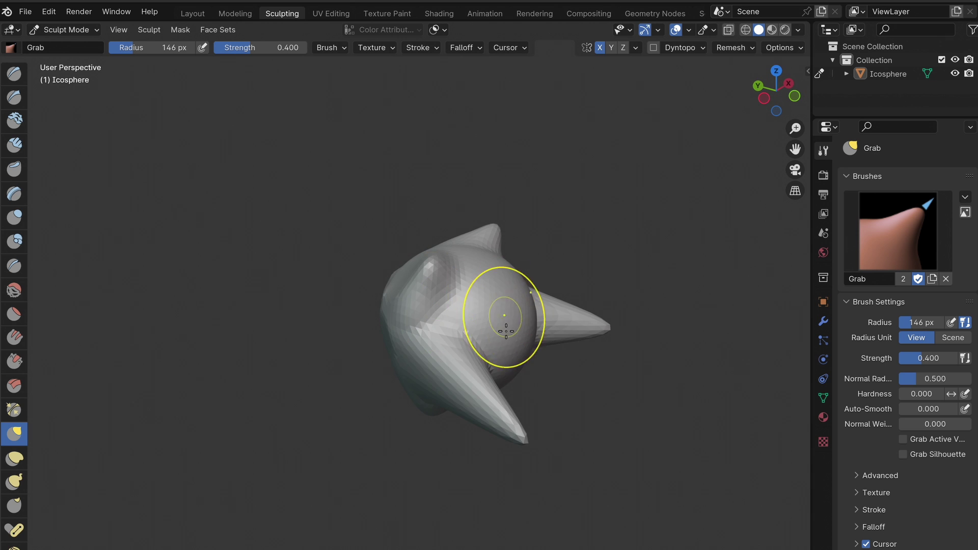
middle_click_drag(522, 375, 509, 305)
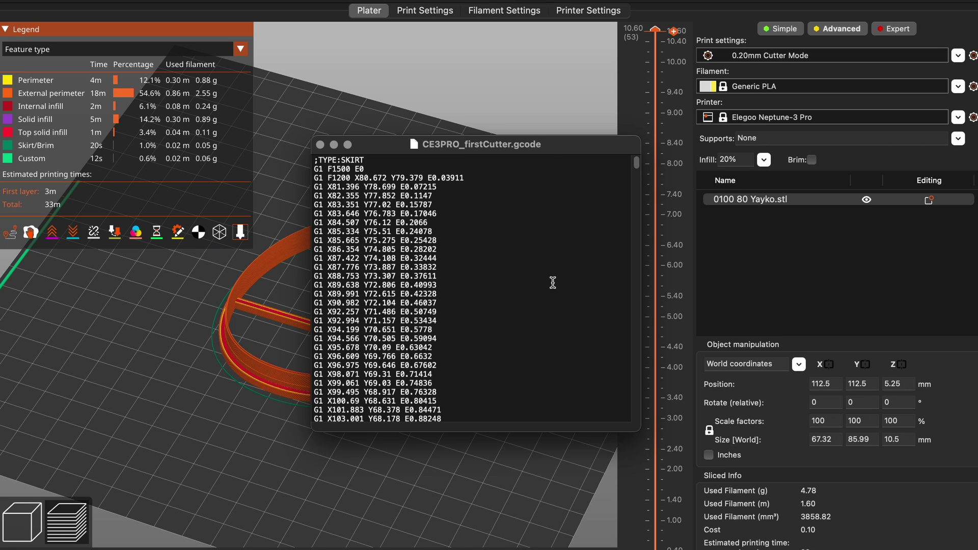
Step: Scroll down through the movement lines of CE3PRO_firstCutter.gcode
scroll(552, 282, "down", 5)
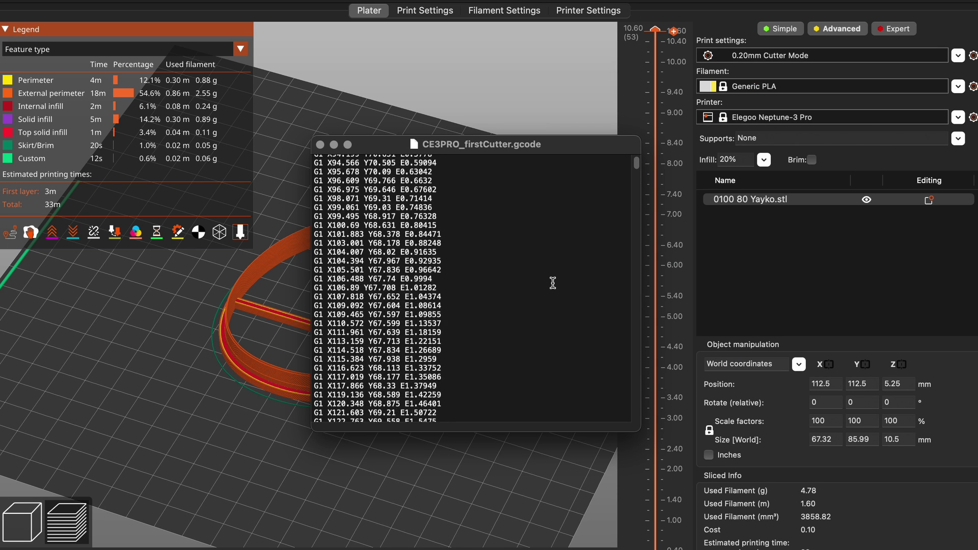
scroll(553, 282, "down", 8)
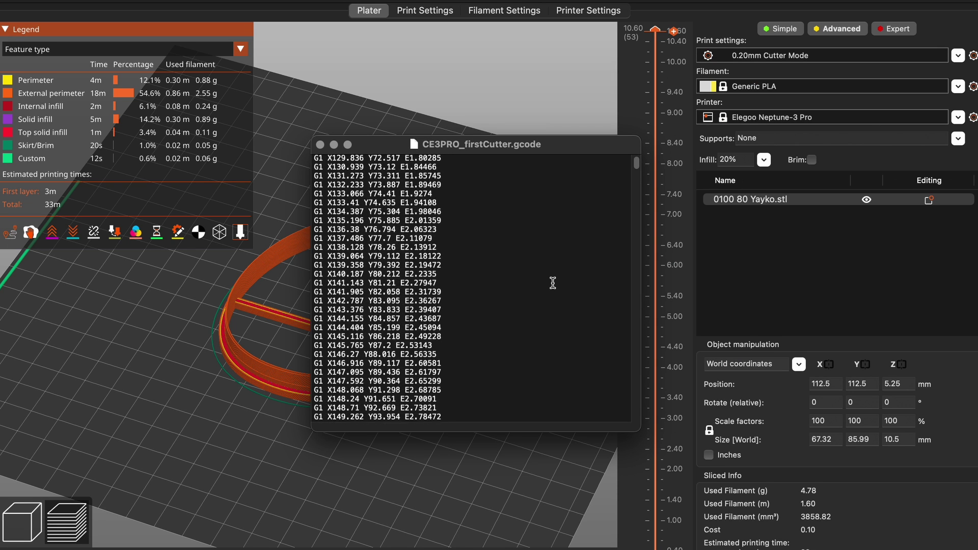
scroll(553, 282, "down", 10)
scroll(553, 282, "down", 20)
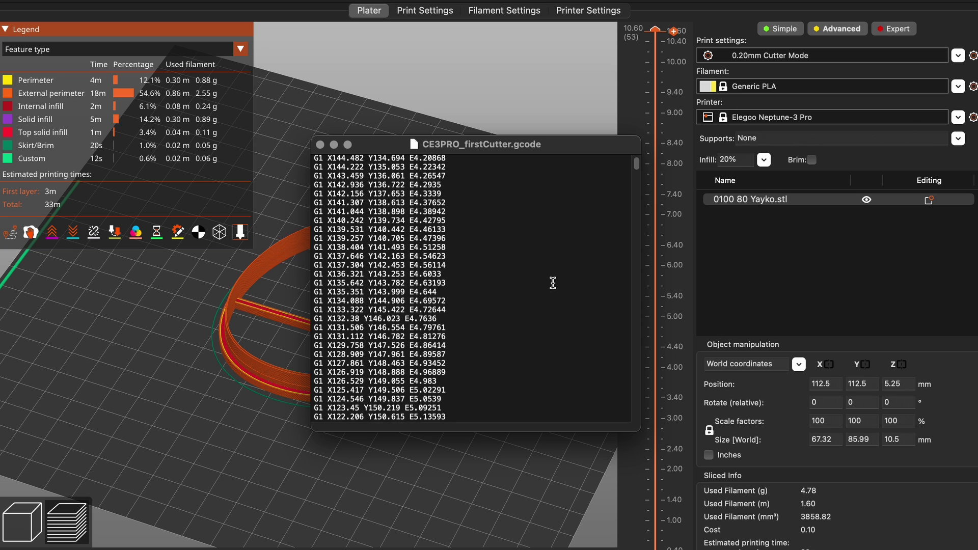
scroll(552, 283, "down", 20)
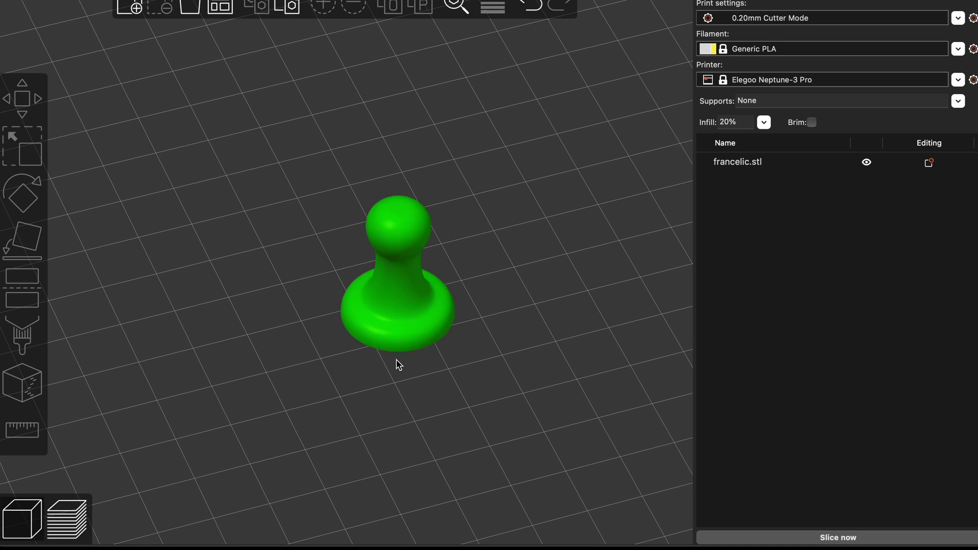
Step: Slice the pawn into a 22-minute, 1.91 g print and view the preview from above
left_click(773, 538)
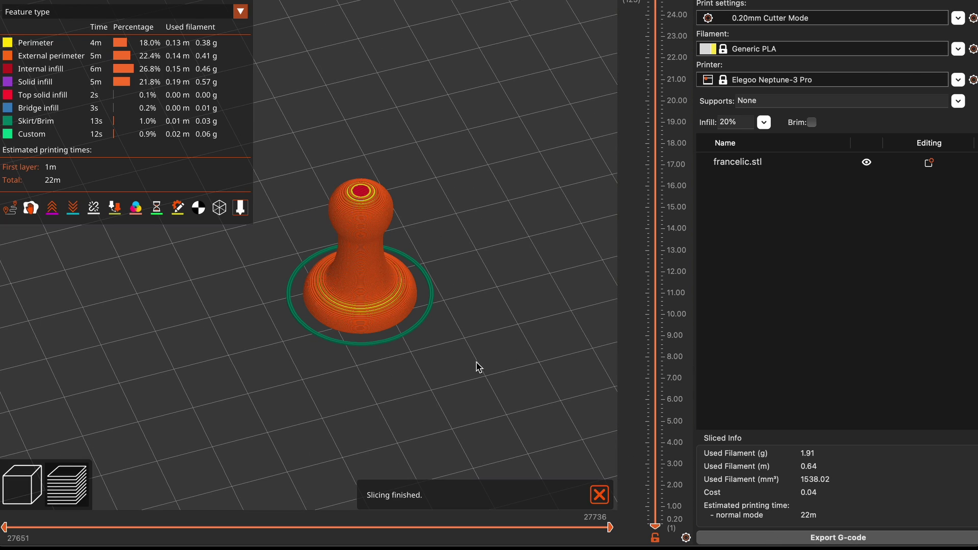
scroll(478, 367, "up", 10)
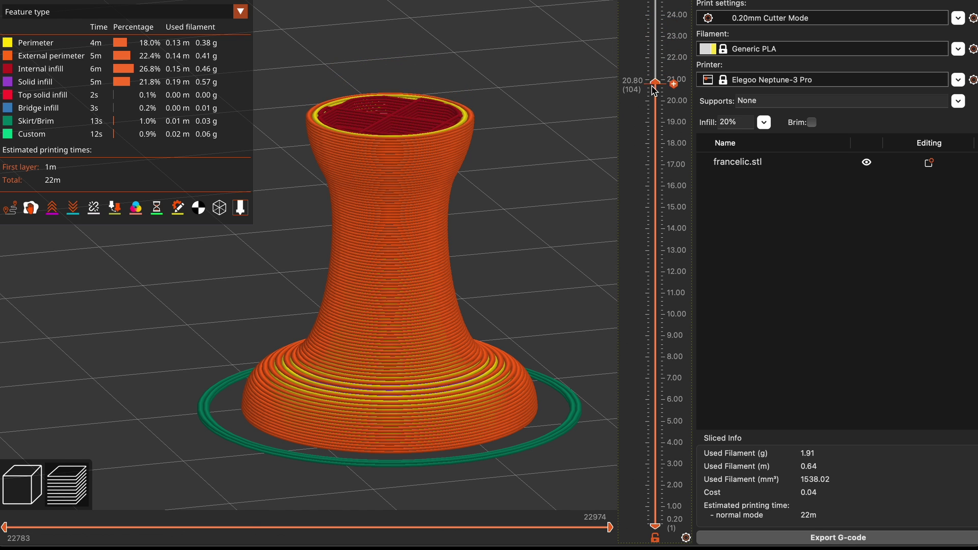
left_click_drag(570, 151, 528, 229)
right_click_drag(528, 230, 630, 105)
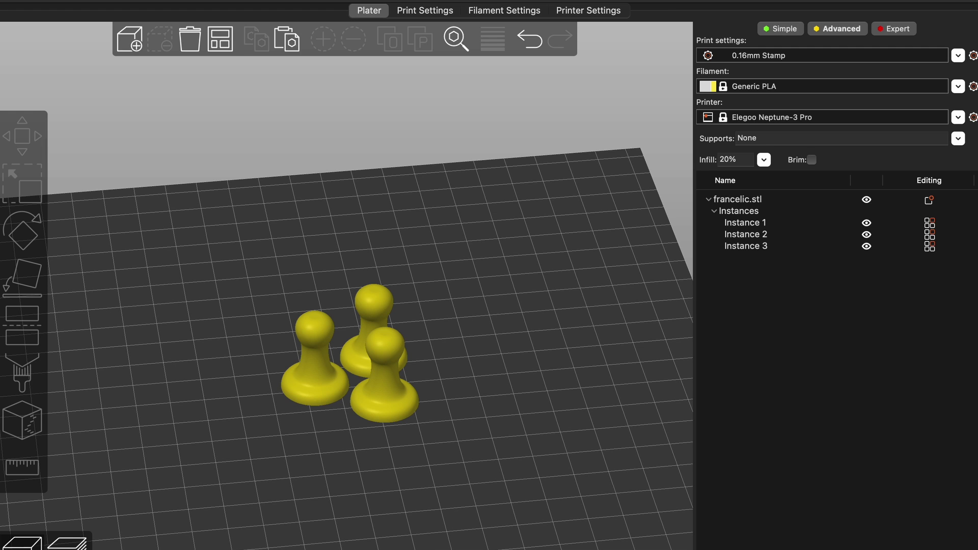
Step: Show the sliced layer preview of the three pawn instances
key("Tab")
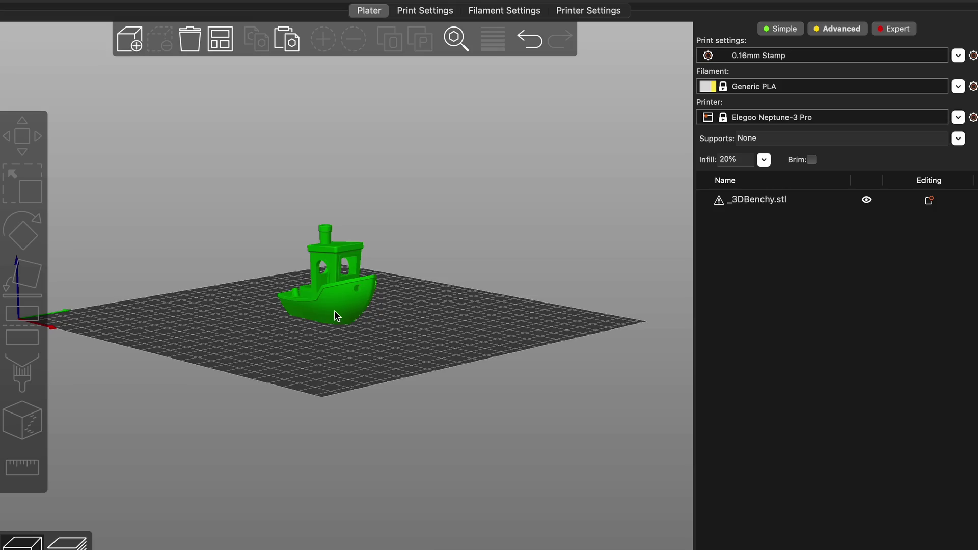
scroll(334, 315, "down", 2)
scroll(334, 315, "up", 6)
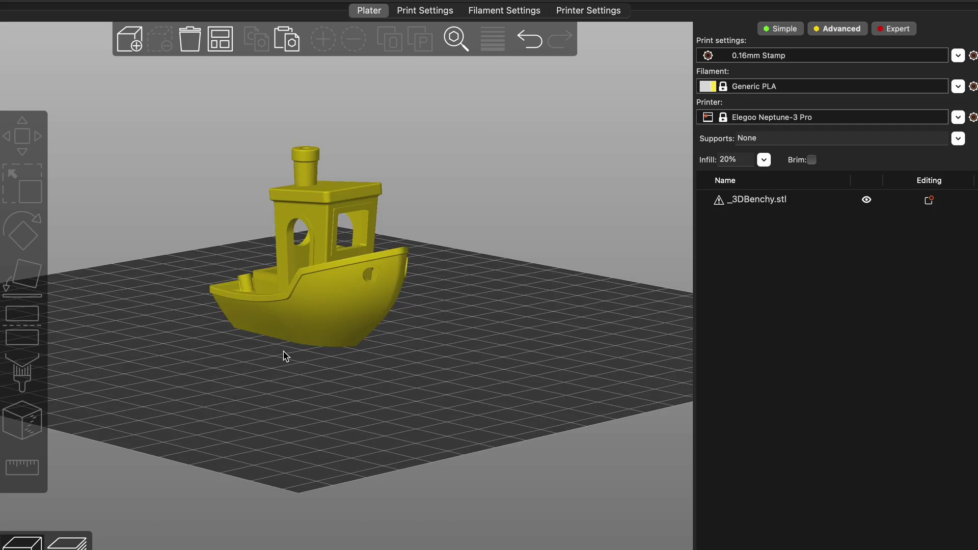
left_click_drag(285, 356, 323, 374)
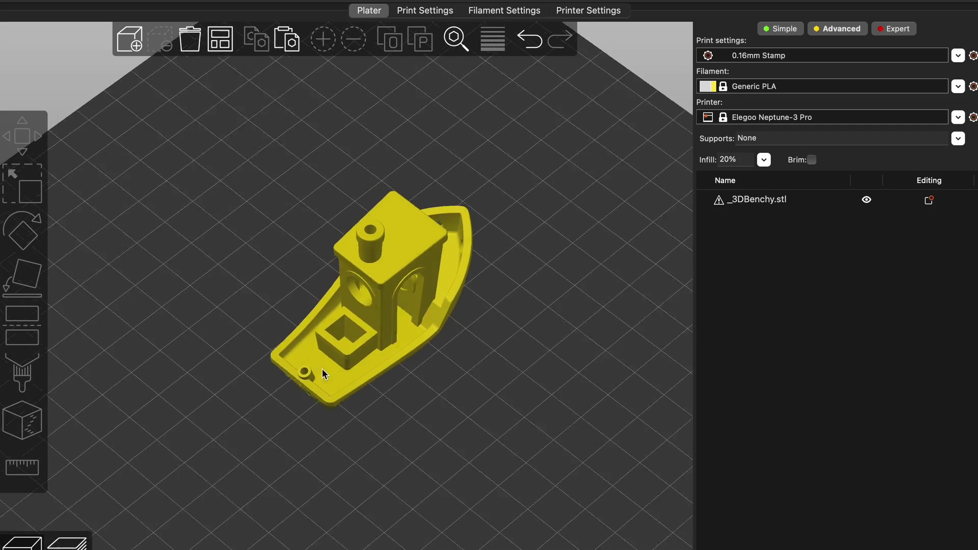
scroll(365, 285, "up", 5)
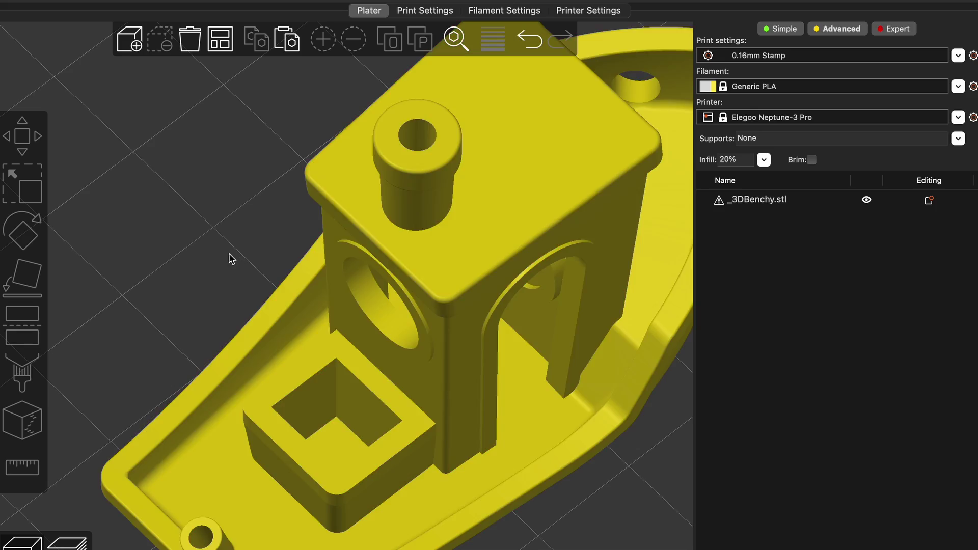
left_click_drag(229, 258, 238, 227)
scroll(277, 273, "up", 5)
left_click(277, 274)
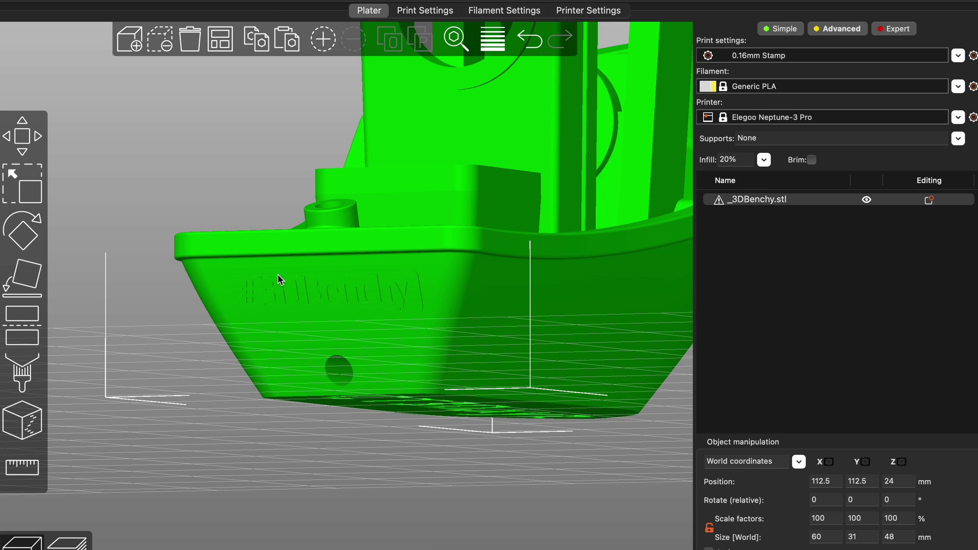
scroll(277, 274, "up", 5)
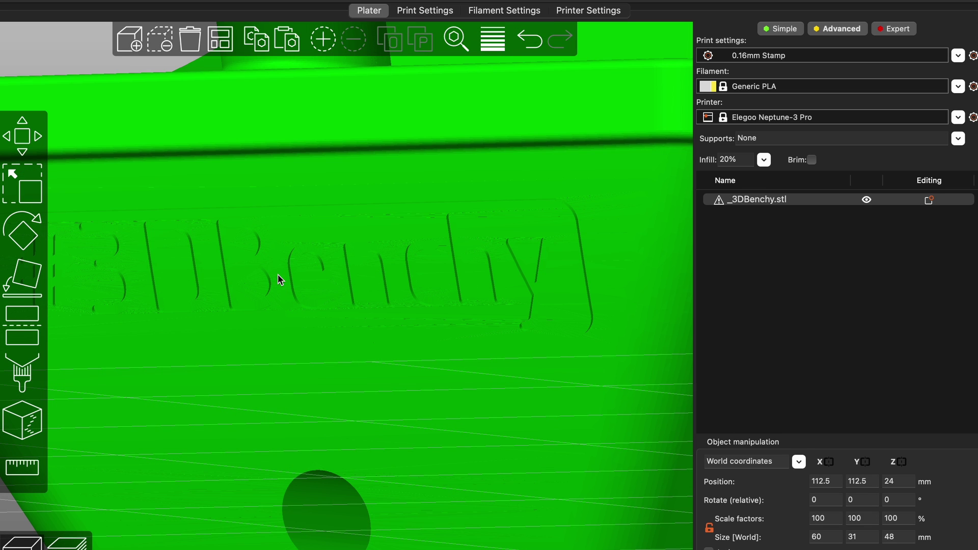
scroll(277, 274, "down", 5)
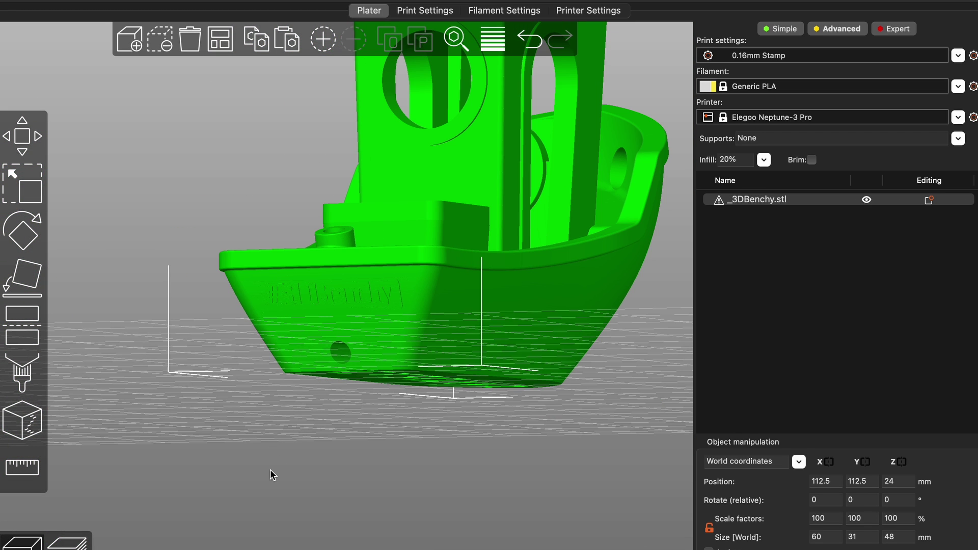
scroll(305, 422, "down", 3)
left_click(329, 459)
left_click_drag(329, 459, 381, 449)
scroll(394, 426, "up", 3)
scroll(380, 451, "up", 2)
scroll(375, 454, "down", 5)
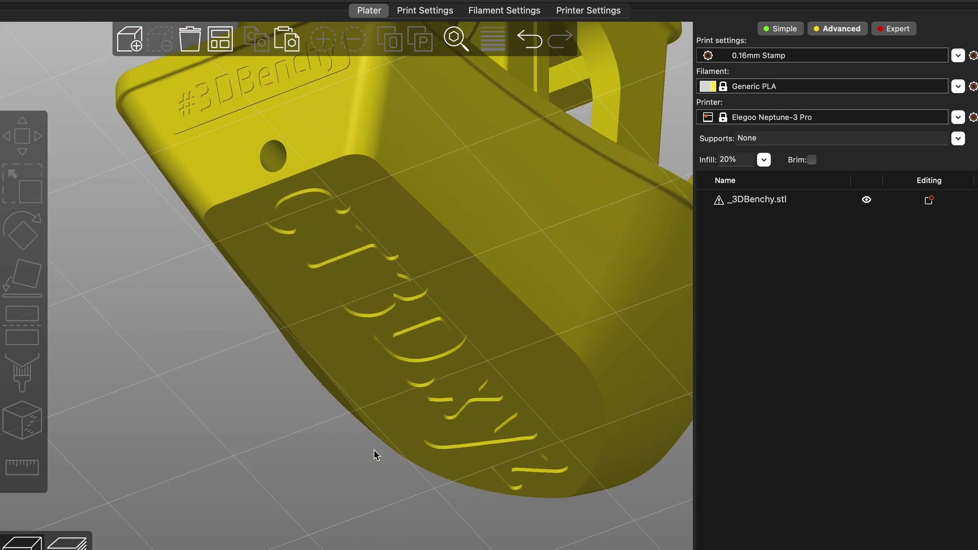
left_click_drag(148, 317, 204, 382)
scroll(203, 382, "up", 2)
scroll(467, 289, "up", 5)
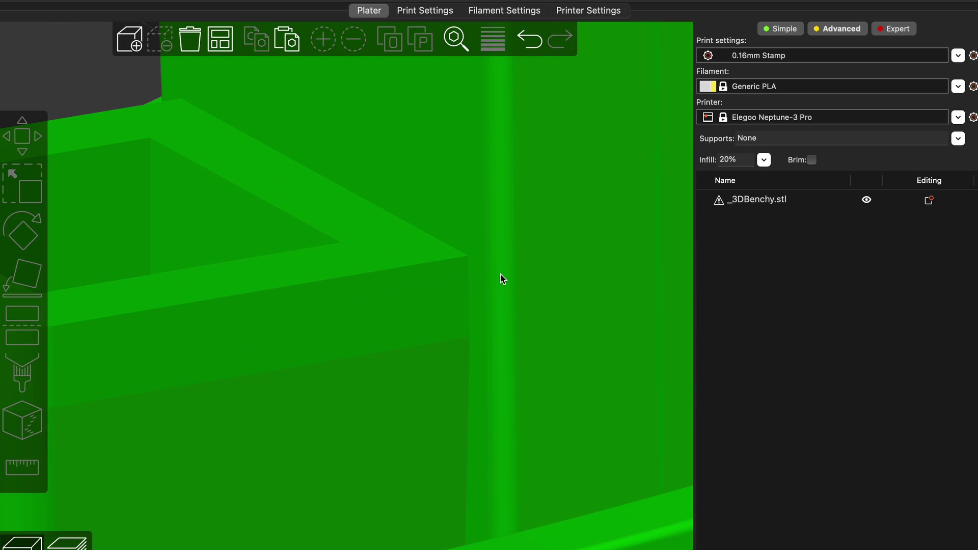